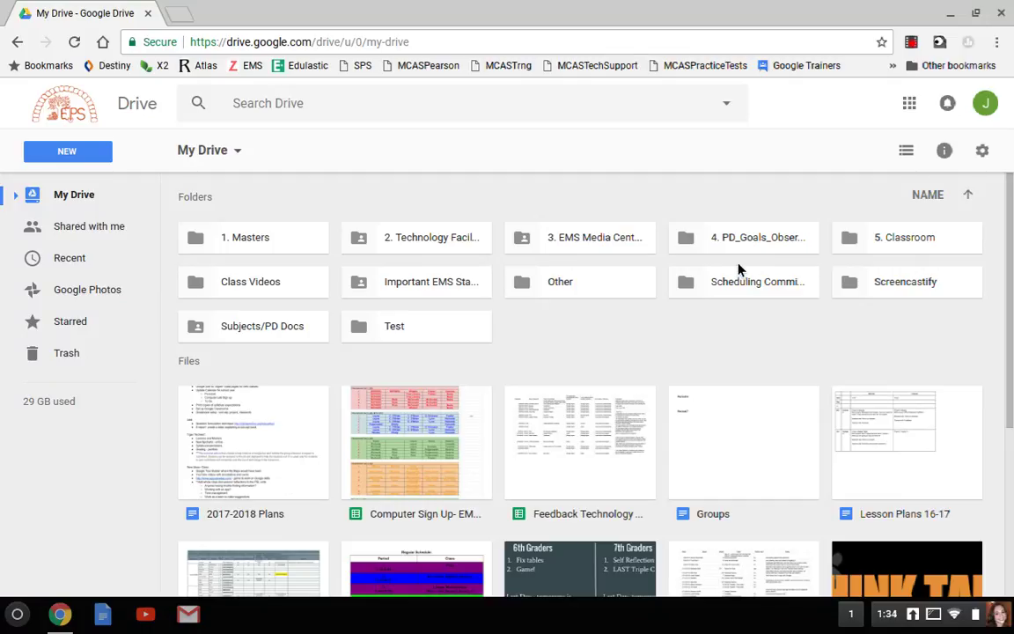
Step: Show the My Drive contents as a list, look through the folders and files, and return to the grid layout
left_click(913, 162)
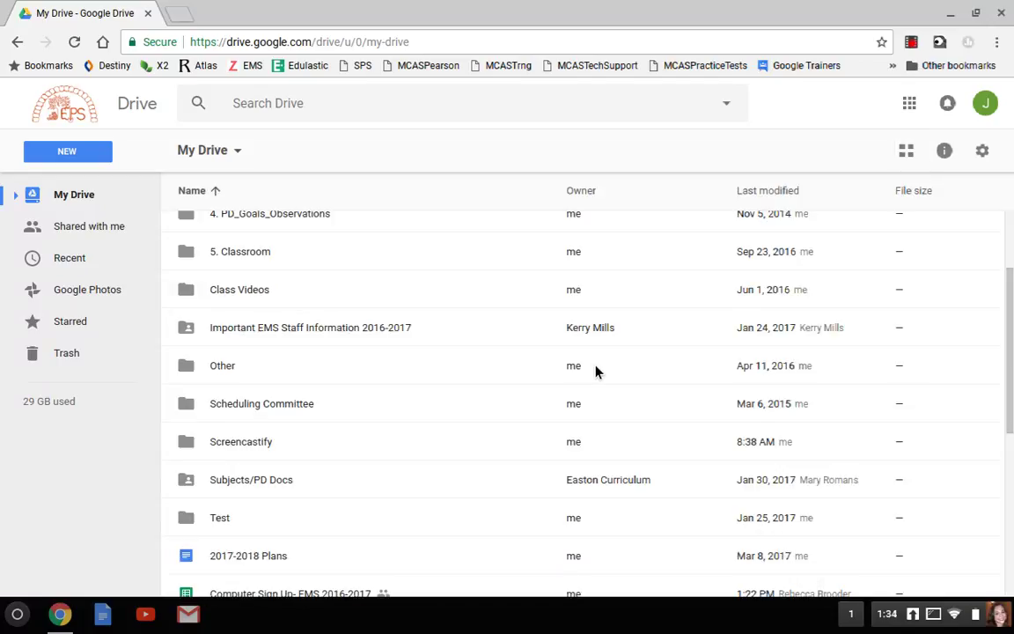
scroll(595, 372, "up", 2)
scroll(595, 373, "down", 4)
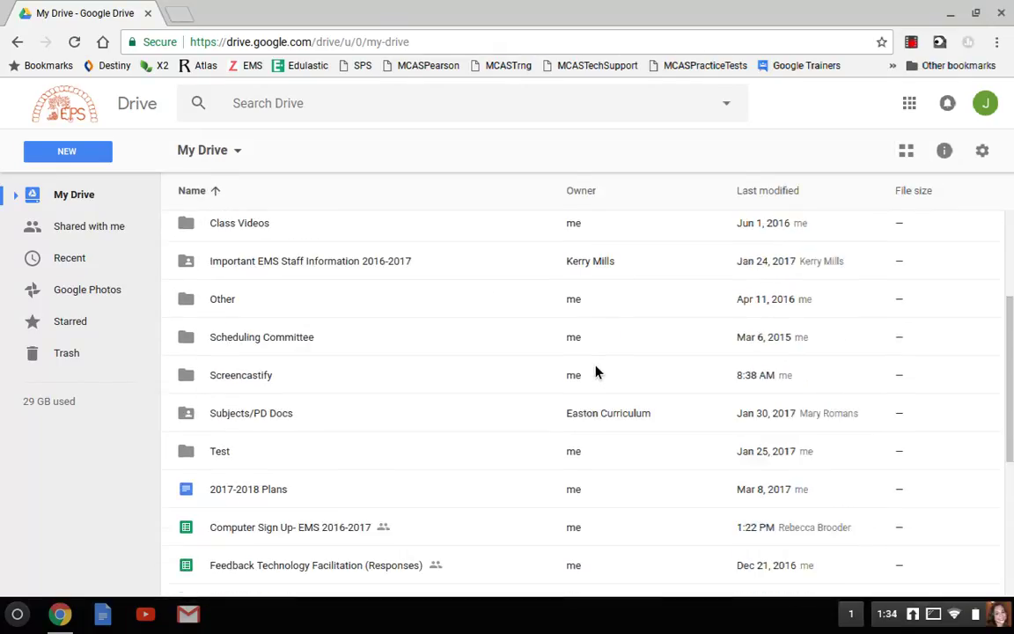
scroll(595, 372, "down", 3)
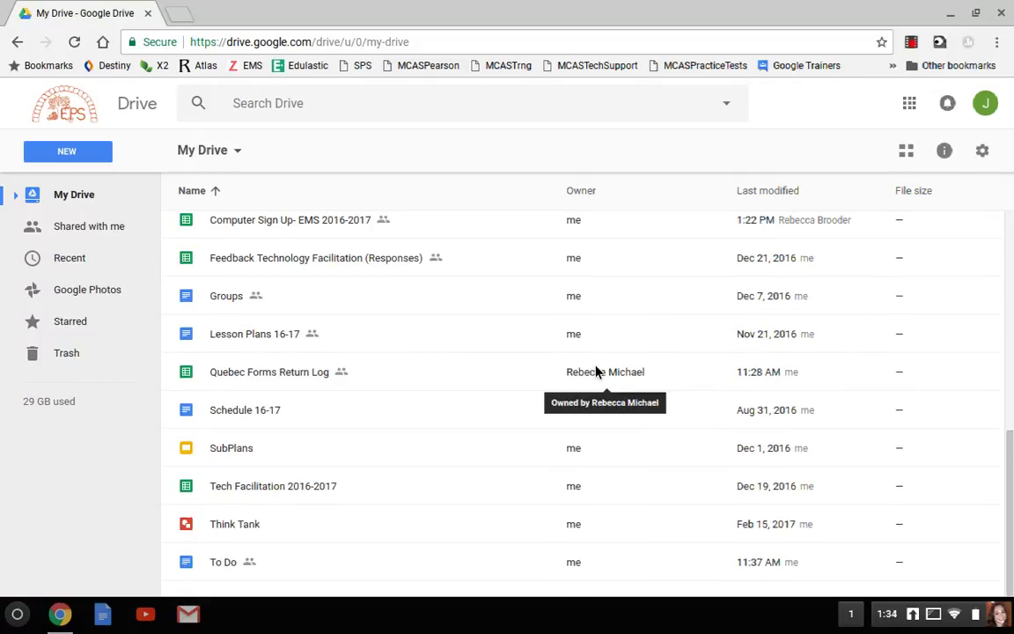
scroll(596, 372, "up", 8)
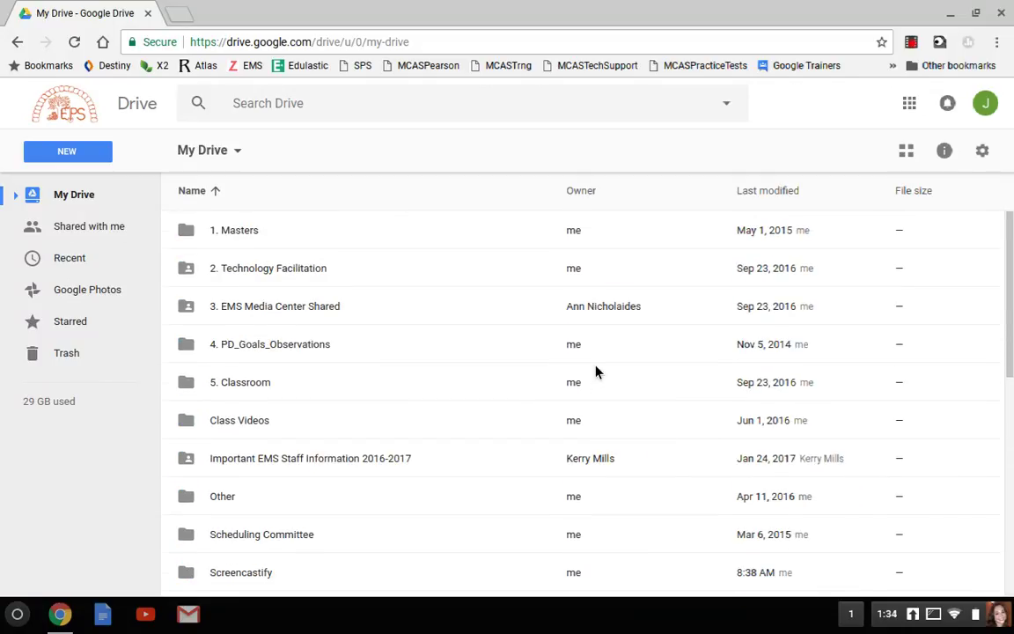
left_click(908, 157)
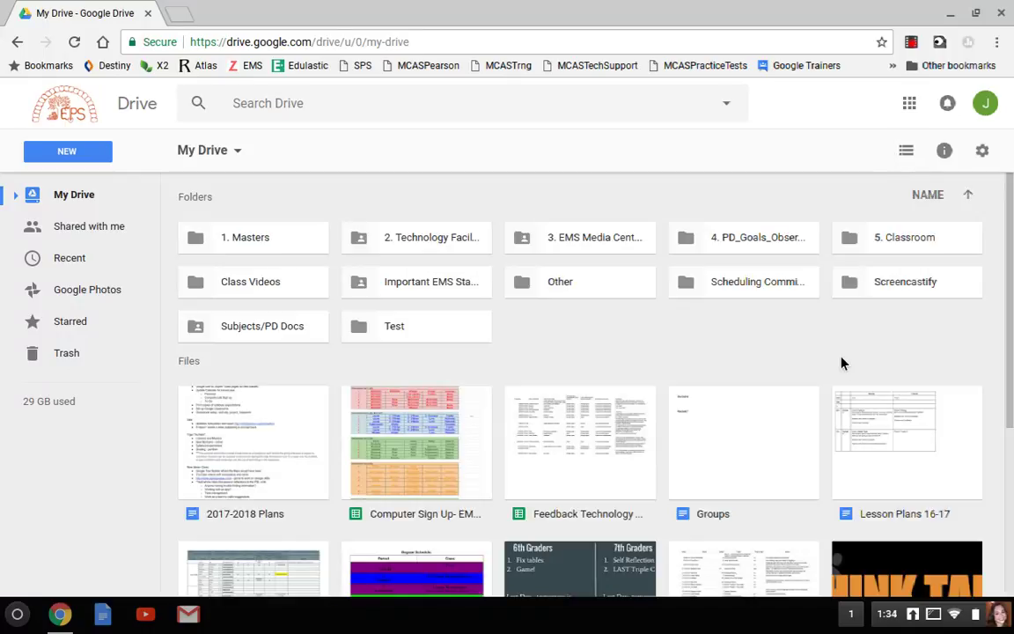
Step: Check the available sort options, then reverse the name sort order and restore it to ascending
left_click(934, 207)
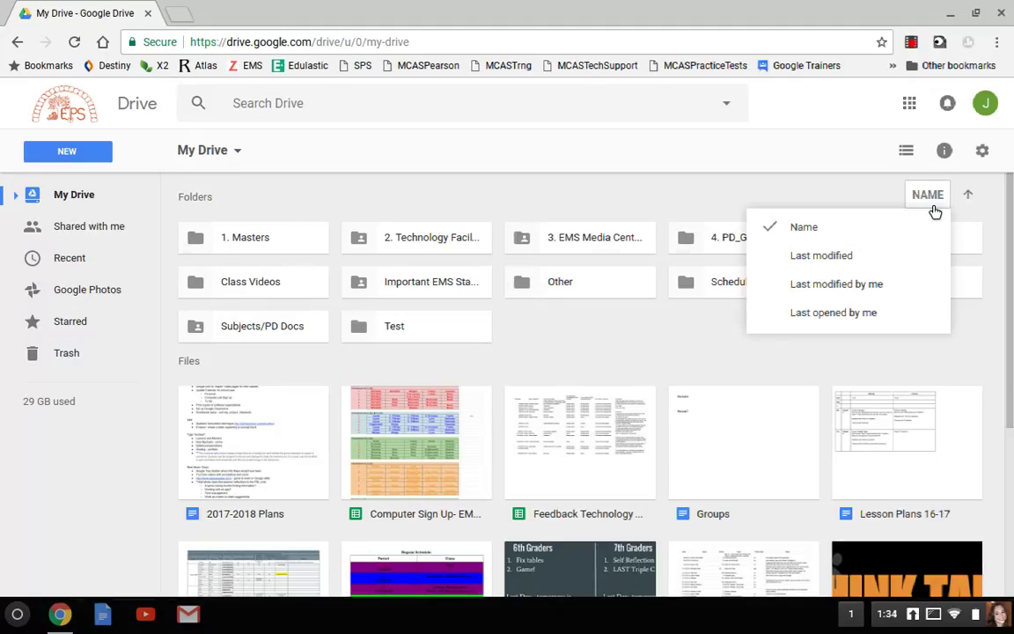
left_click(618, 332)
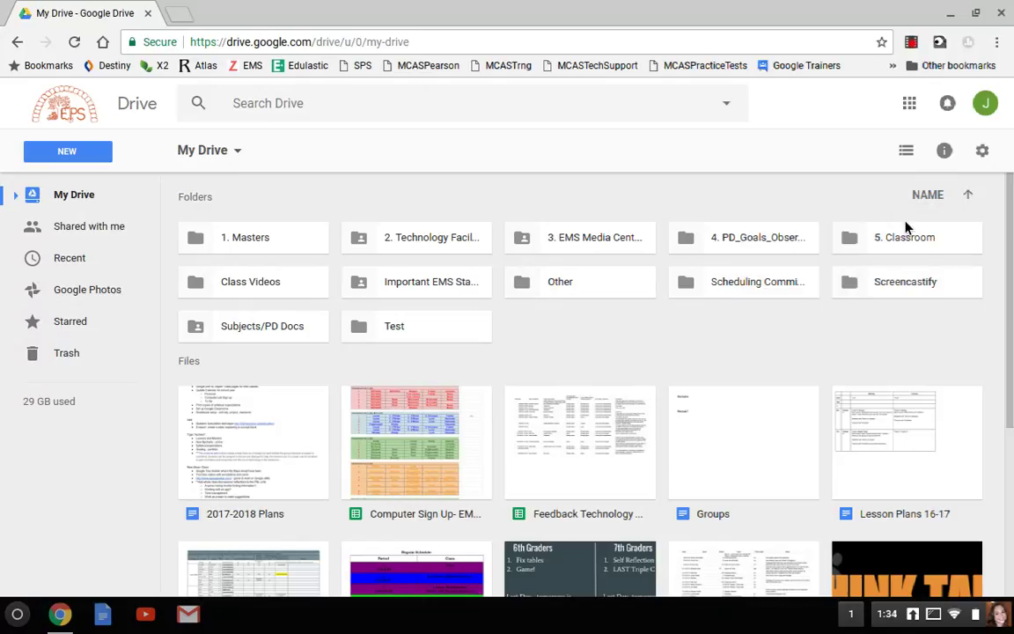
left_click(969, 195)
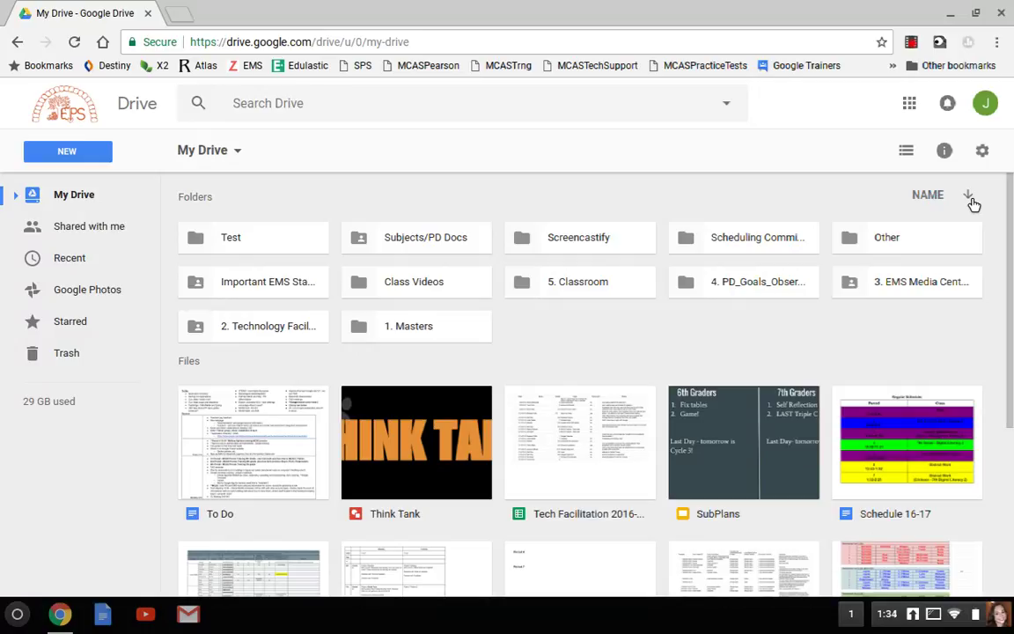
left_click(971, 199)
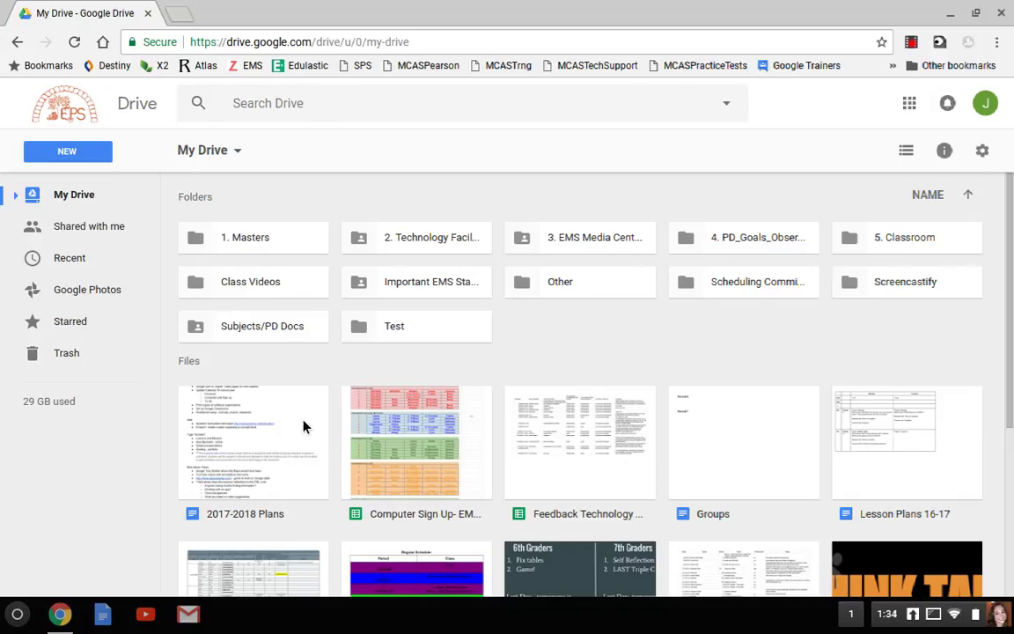
Step: Review the activity history and file details of the 2017-2018 Plans document, then close the information and deselect the file
left_click(222, 464)
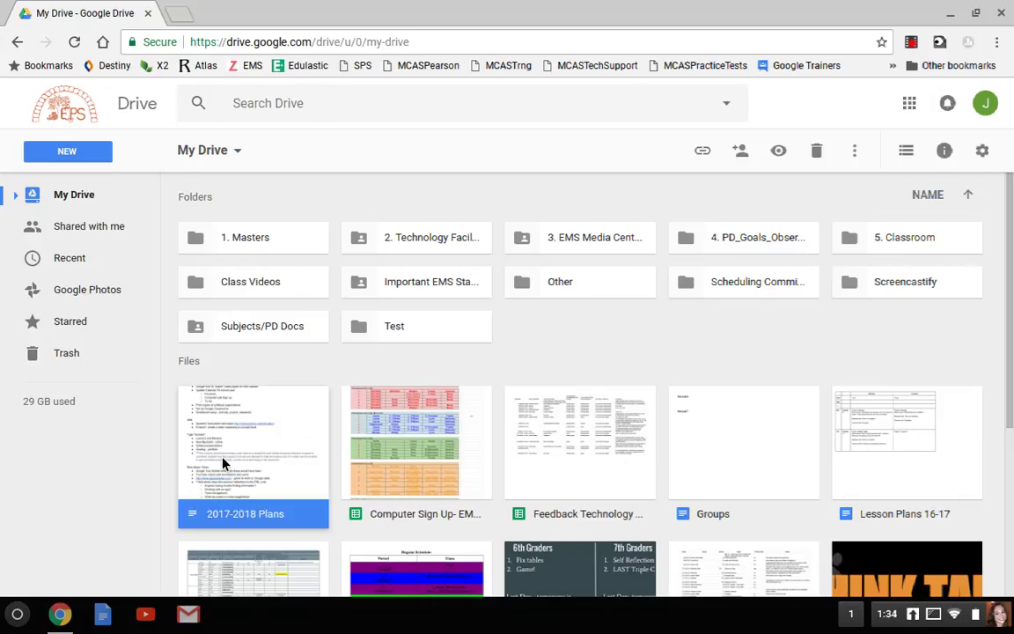
left_click(945, 151)
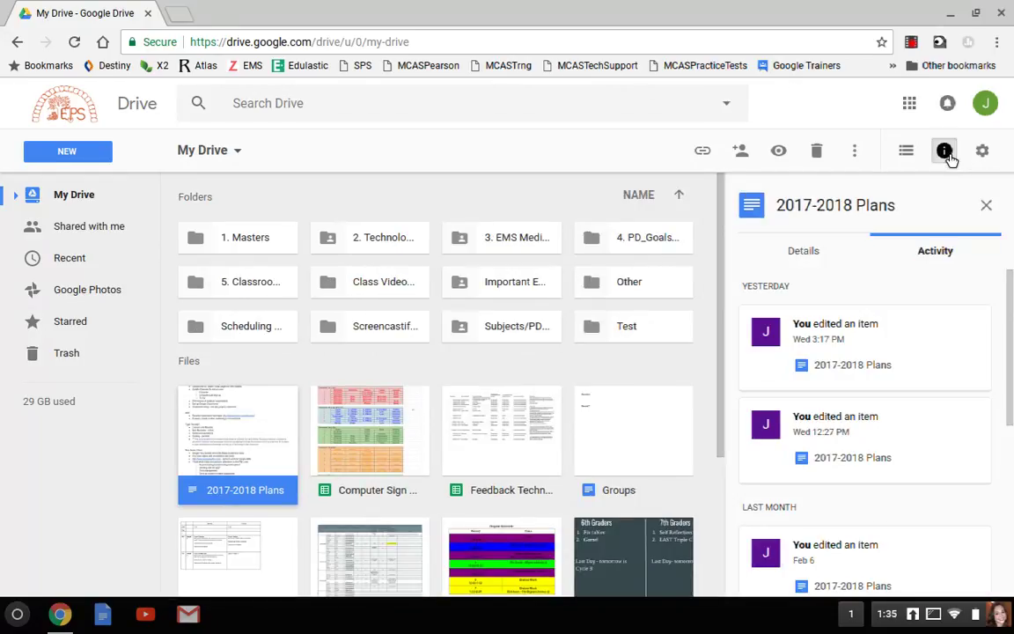
scroll(894, 324, "down", 5)
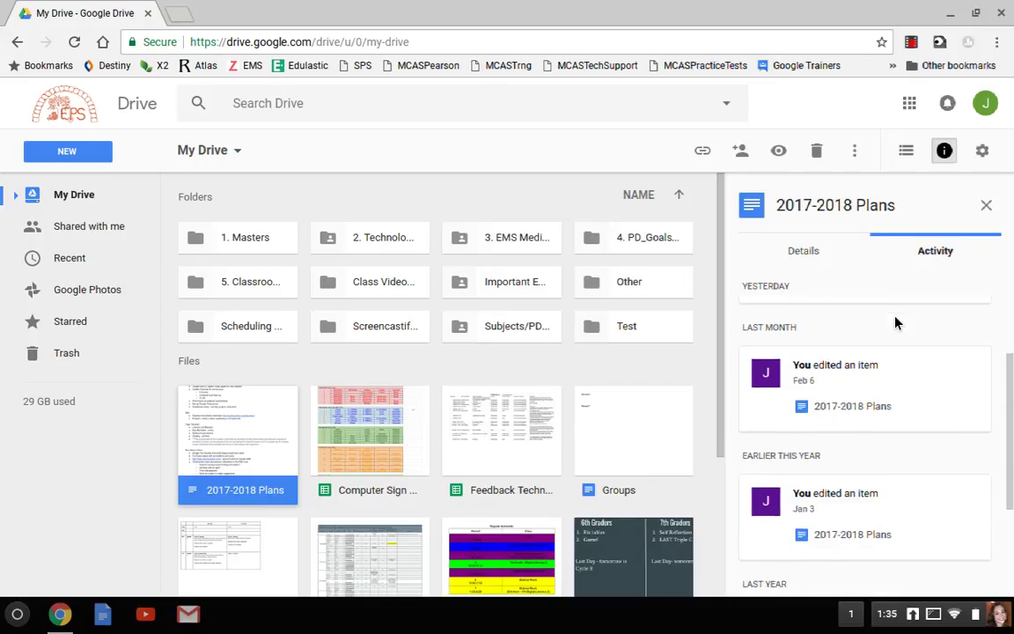
scroll(894, 323, "down", 3)
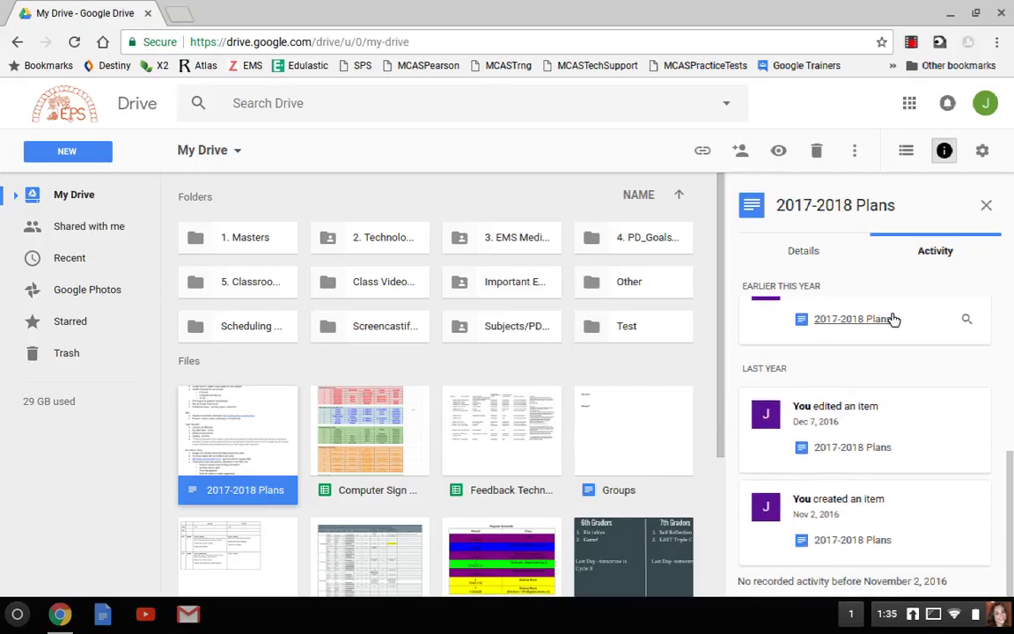
left_click(830, 261)
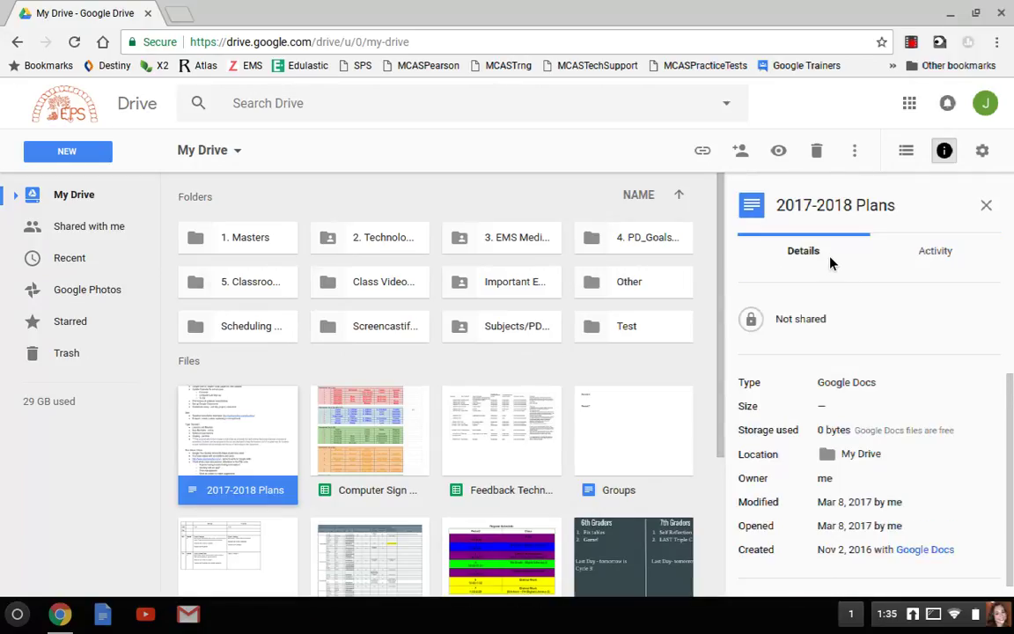
scroll(865, 414, "down", 1)
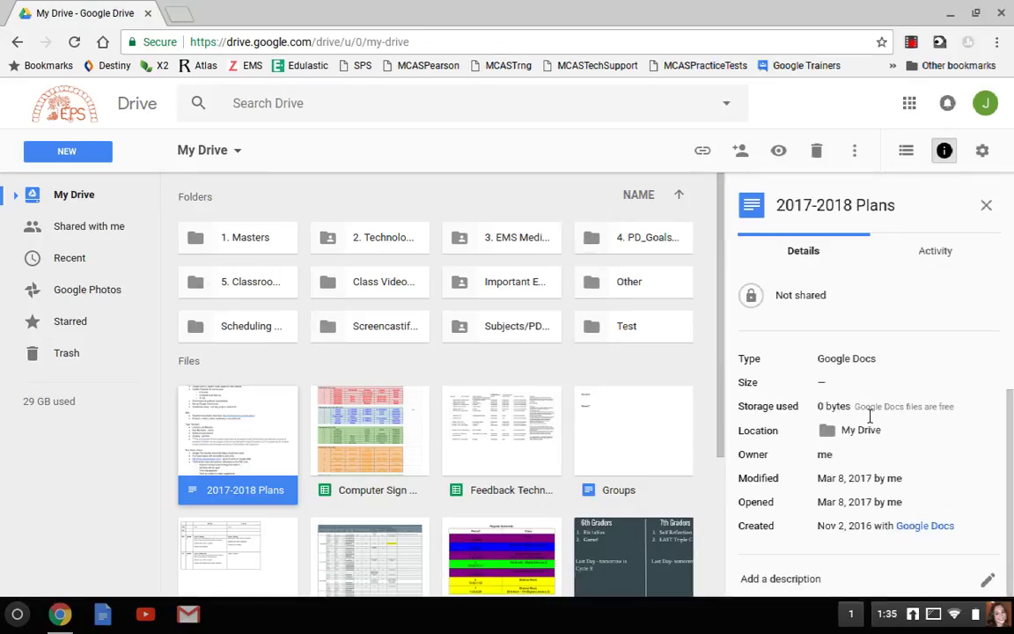
left_click(987, 207)
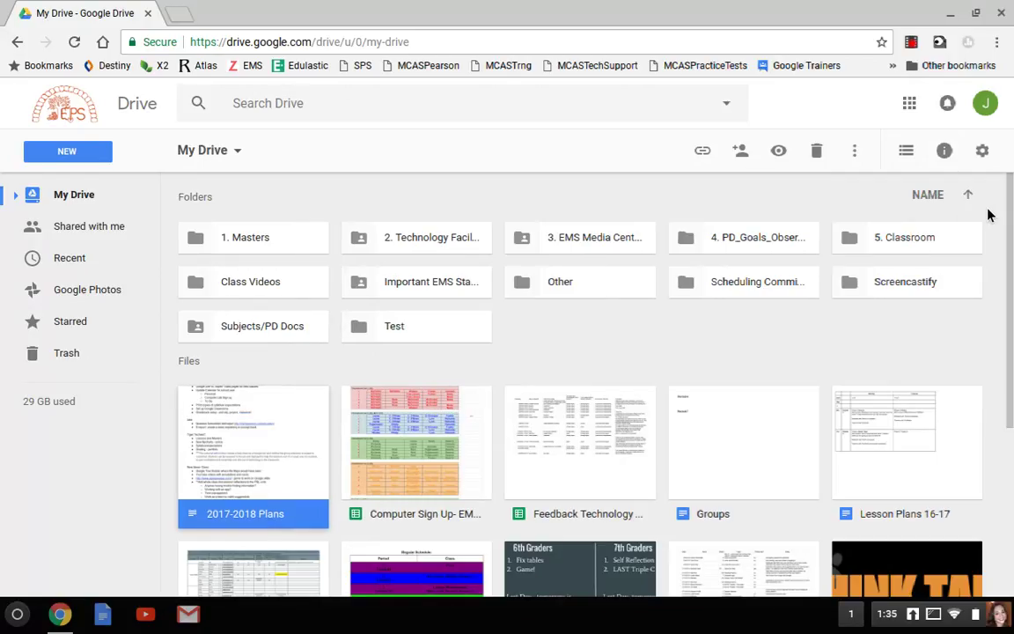
left_click(750, 358)
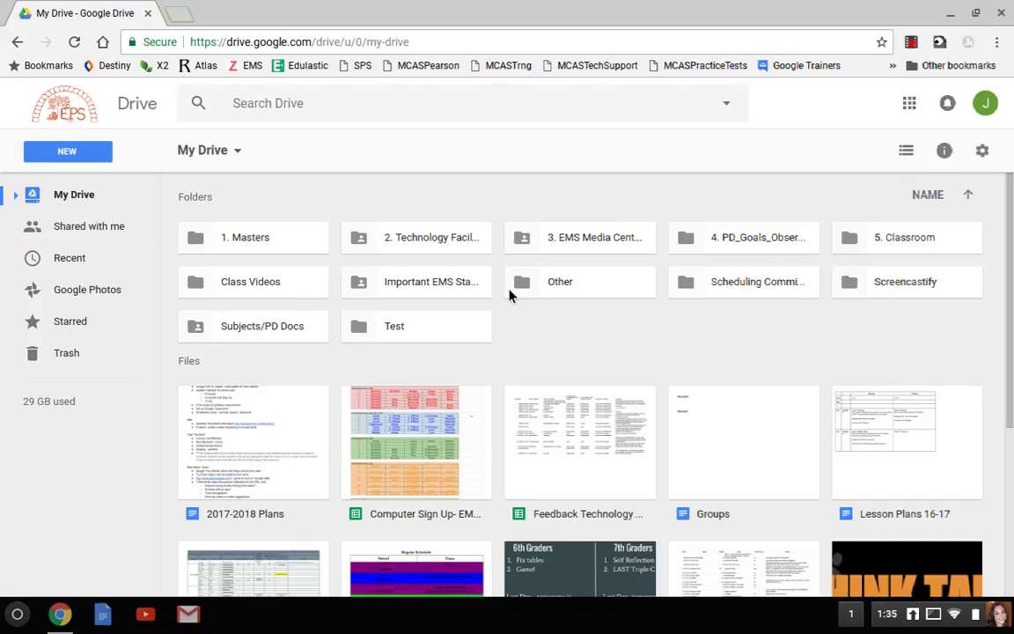
Step: Create a new folder named Sample in My Drive
left_click(100, 158)
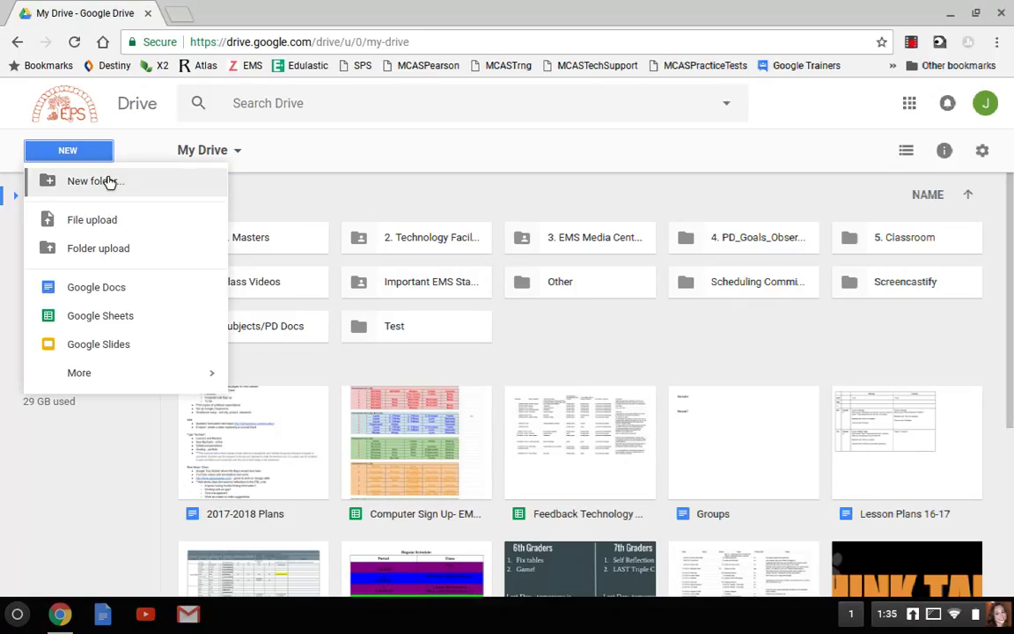
left_click(101, 178)
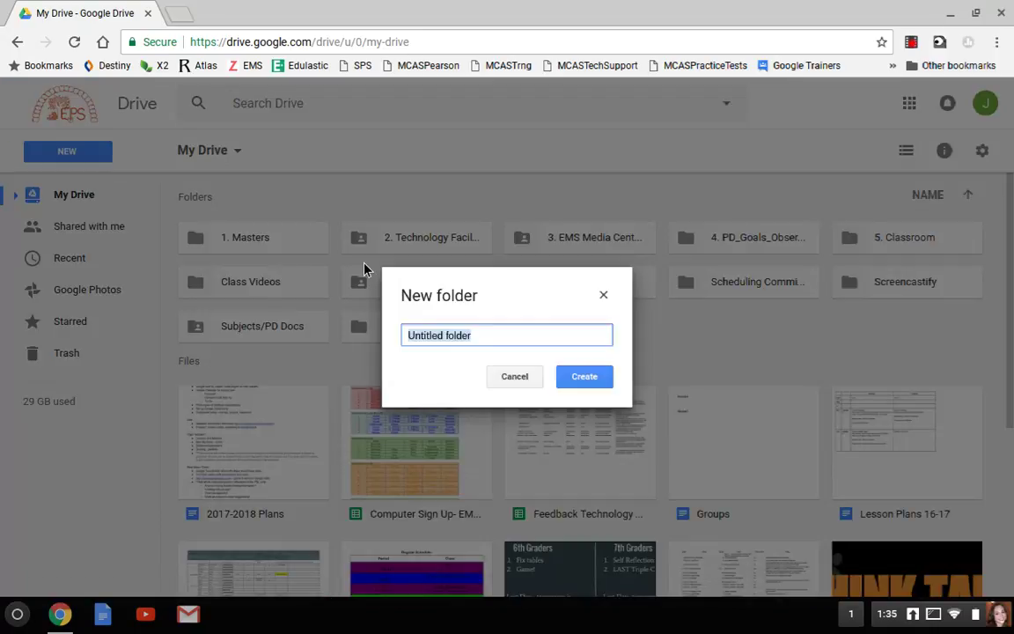
type("Sample")
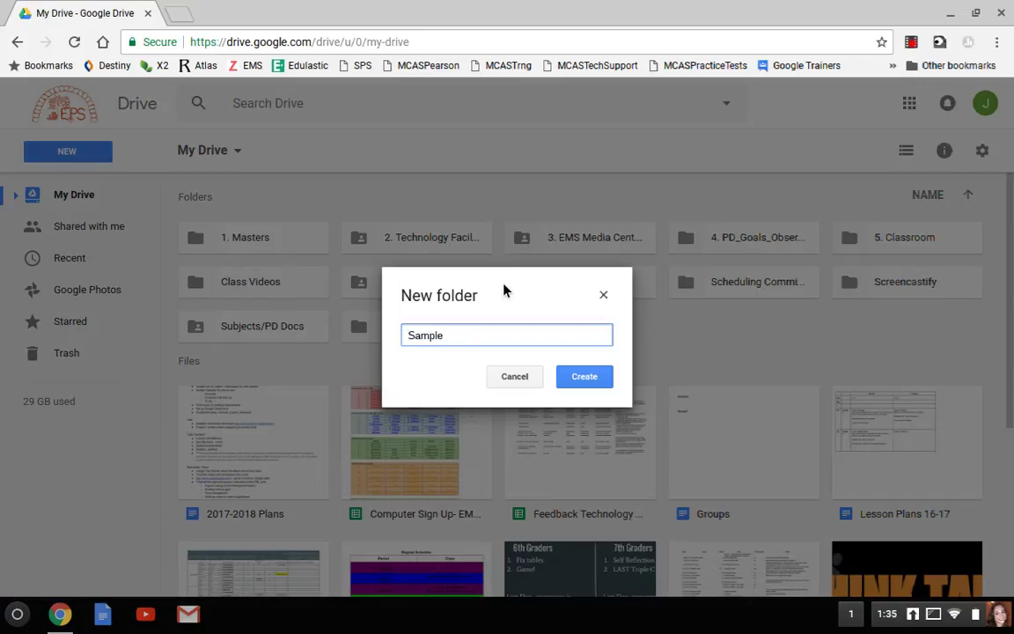
left_click(596, 386)
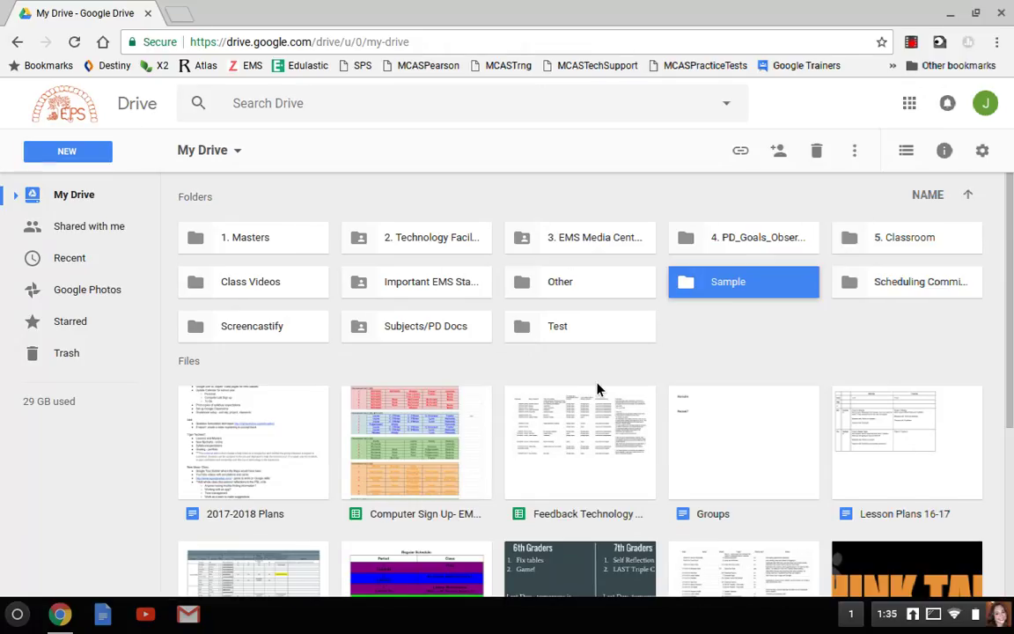
Step: Change the Sample folder's color to red and deselect it
right_click(746, 292)
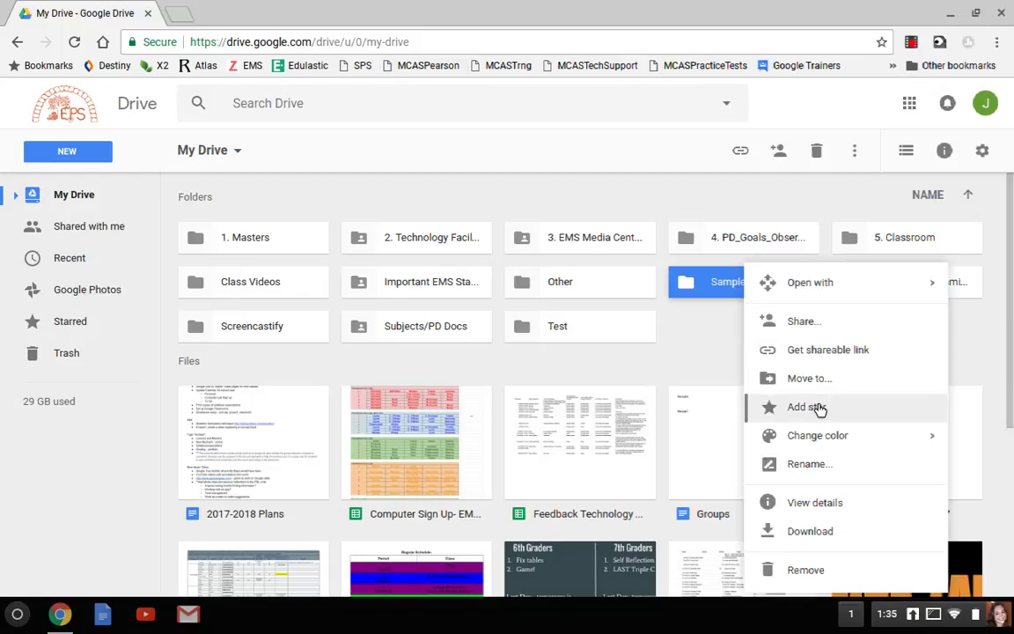
mouse_move(823, 448)
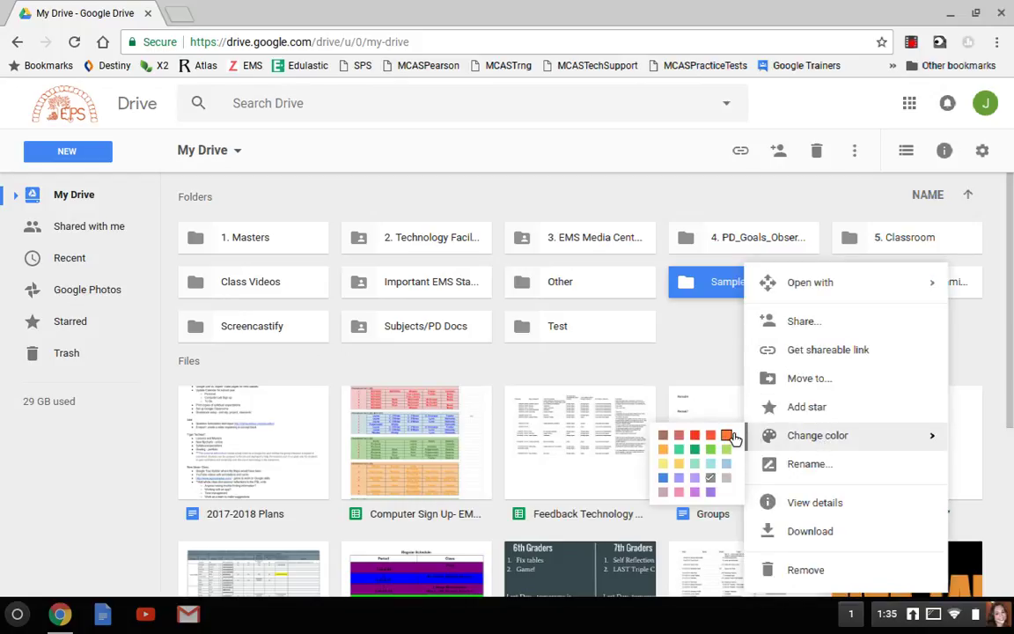
left_click(697, 443)
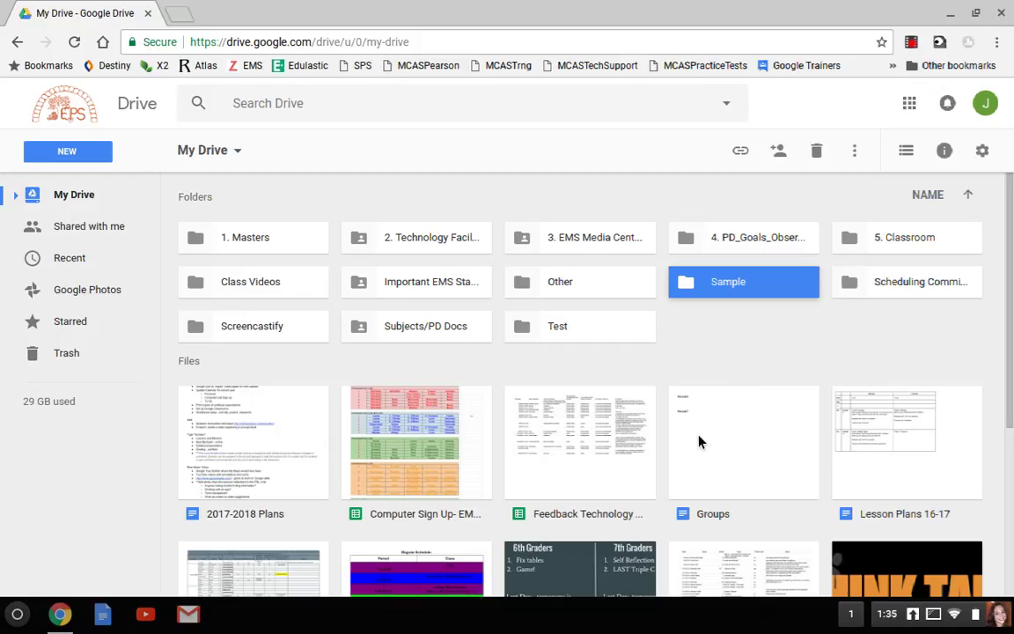
left_click(713, 378)
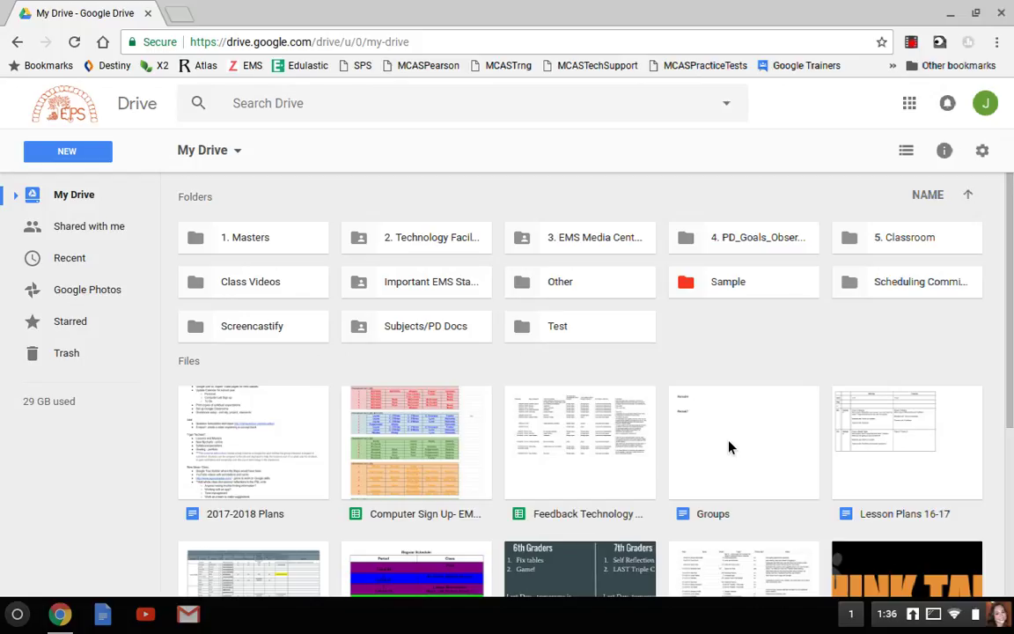
Step: Move the Groups and Lesson Plans 16-17 documents from My Drive into the Sample folder
left_click_drag(729, 447, 720, 293)
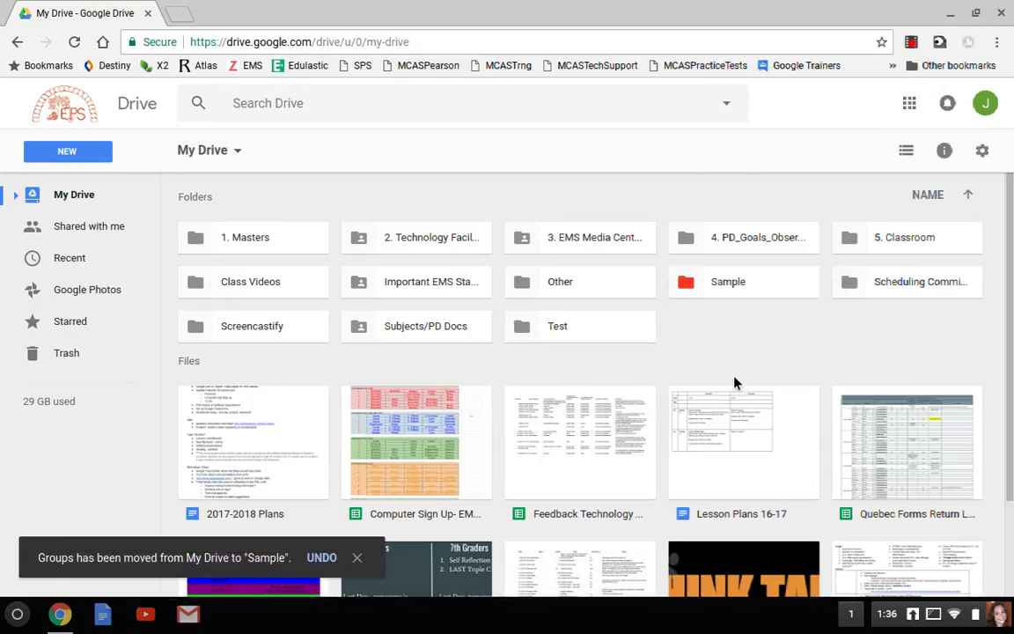
right_click(736, 440)
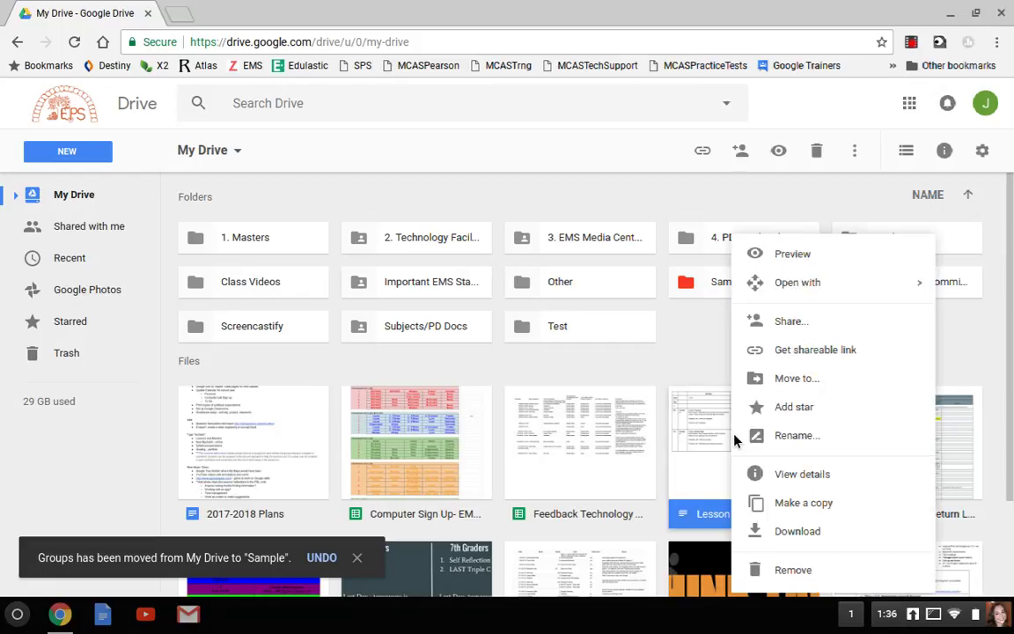
left_click(780, 381)
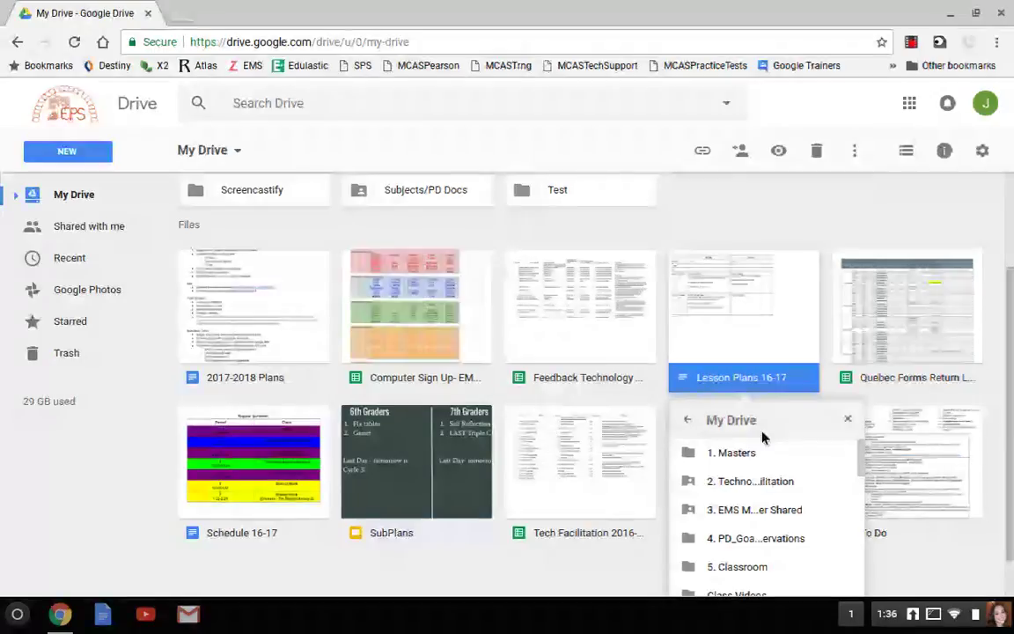
scroll(769, 480, "down", 2)
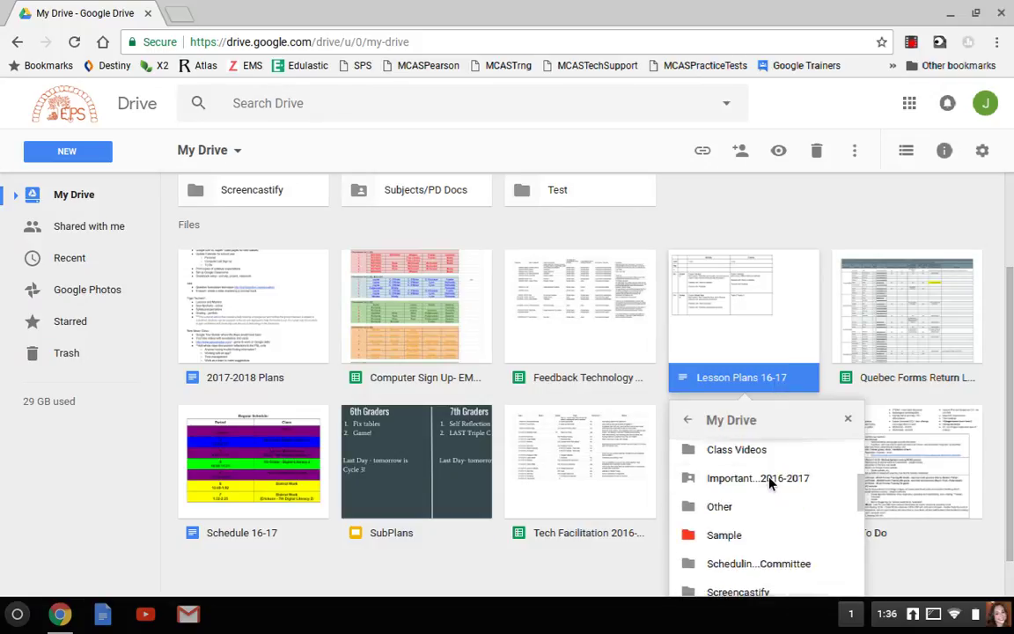
left_click(740, 535)
scroll(704, 532, "down", 5)
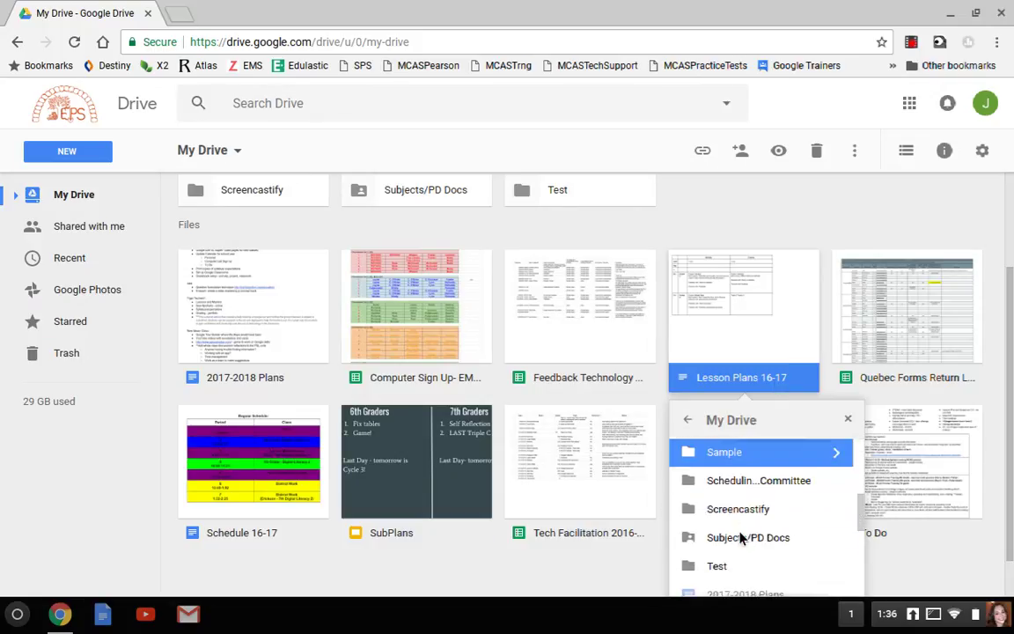
scroll(965, 555, "down", 1)
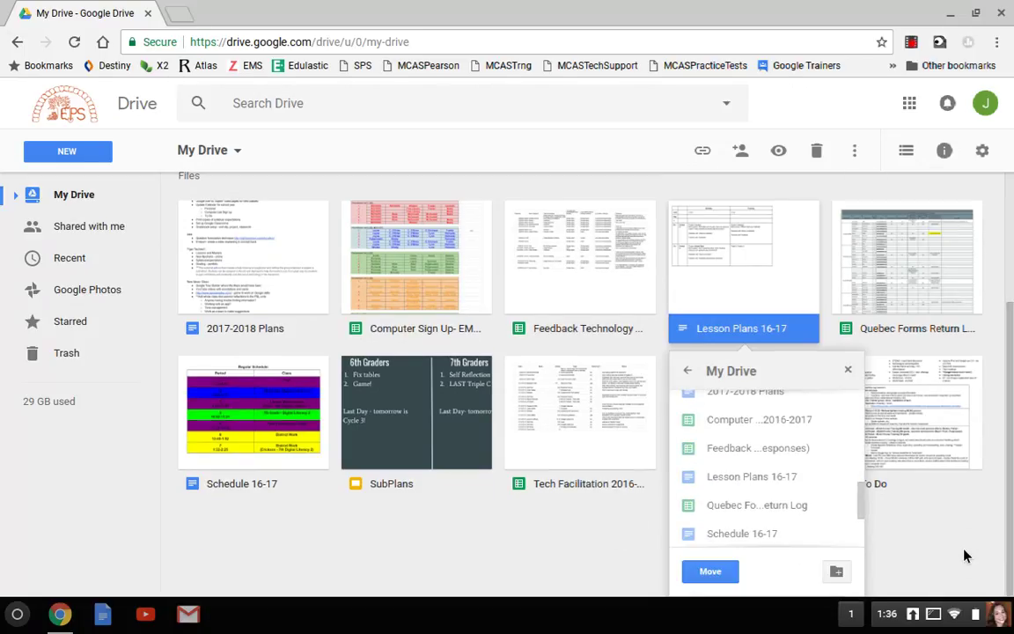
left_click(724, 572)
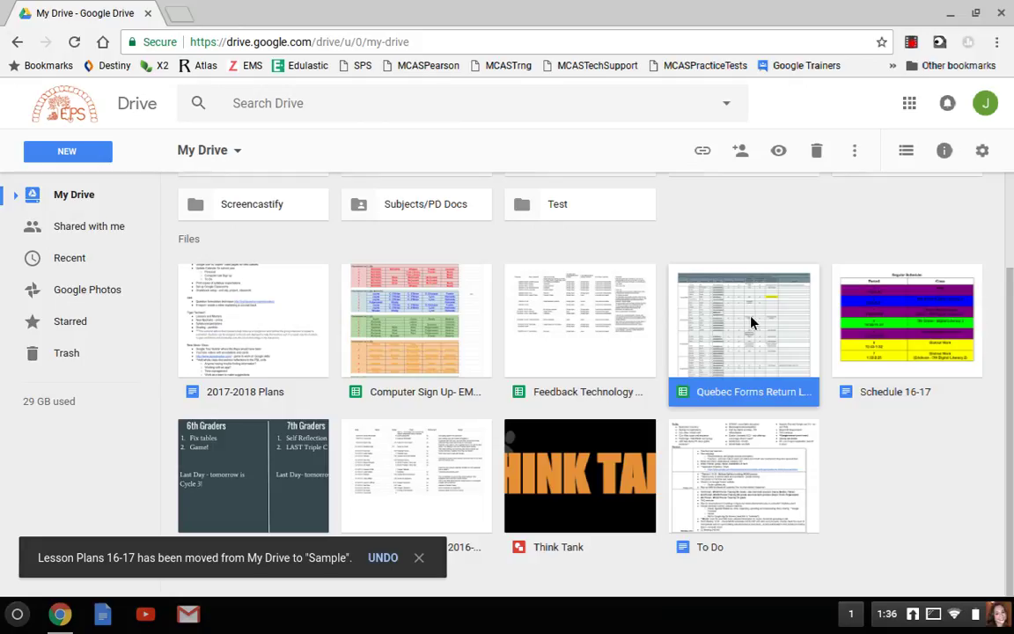
left_click(766, 228)
Step: Open the Sample folder to view the files inside it
scroll(765, 228, "up", 2)
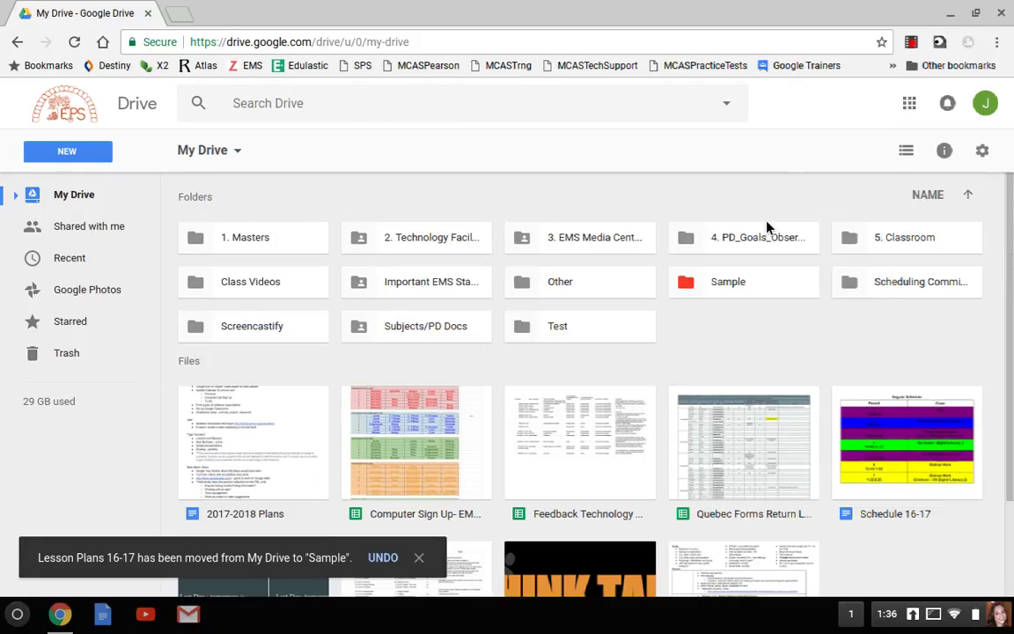
left_click(727, 282)
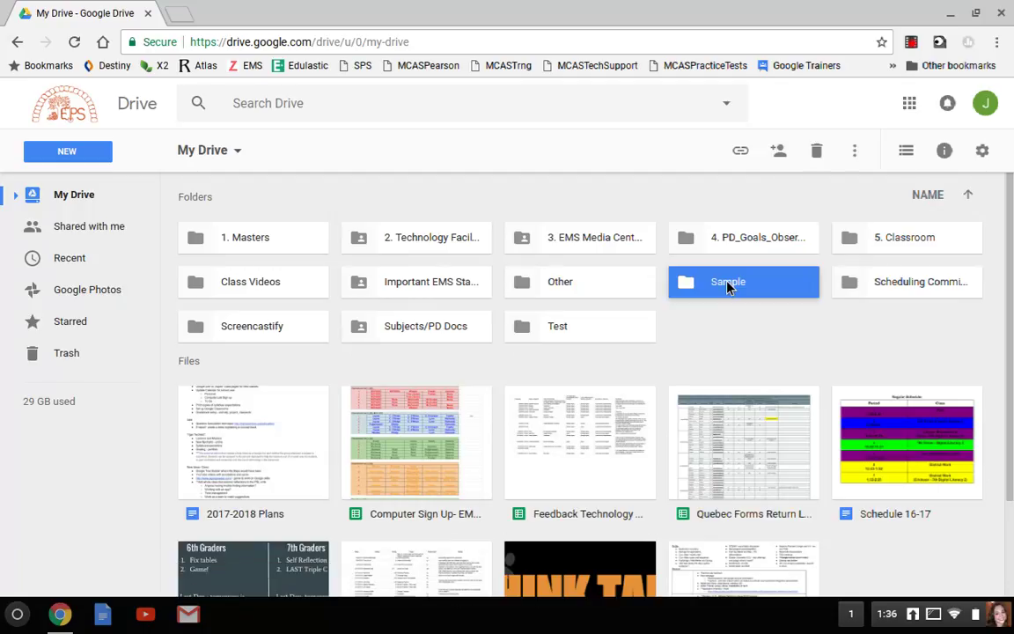
double_click(727, 282)
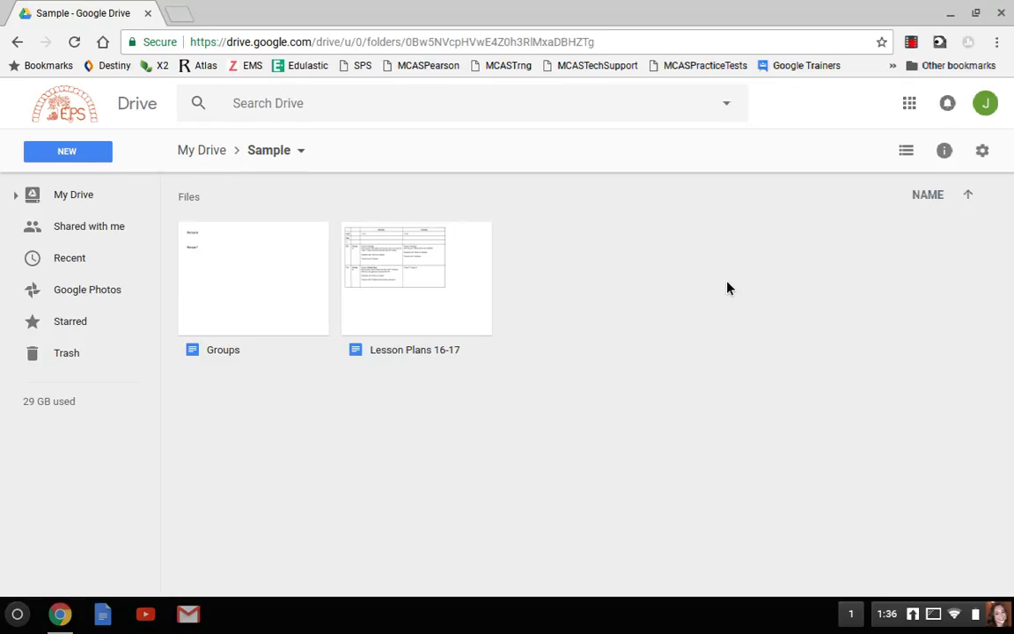
Step: Search Drive for "Easton" and check the sorting options available for the search results
left_click(309, 117)
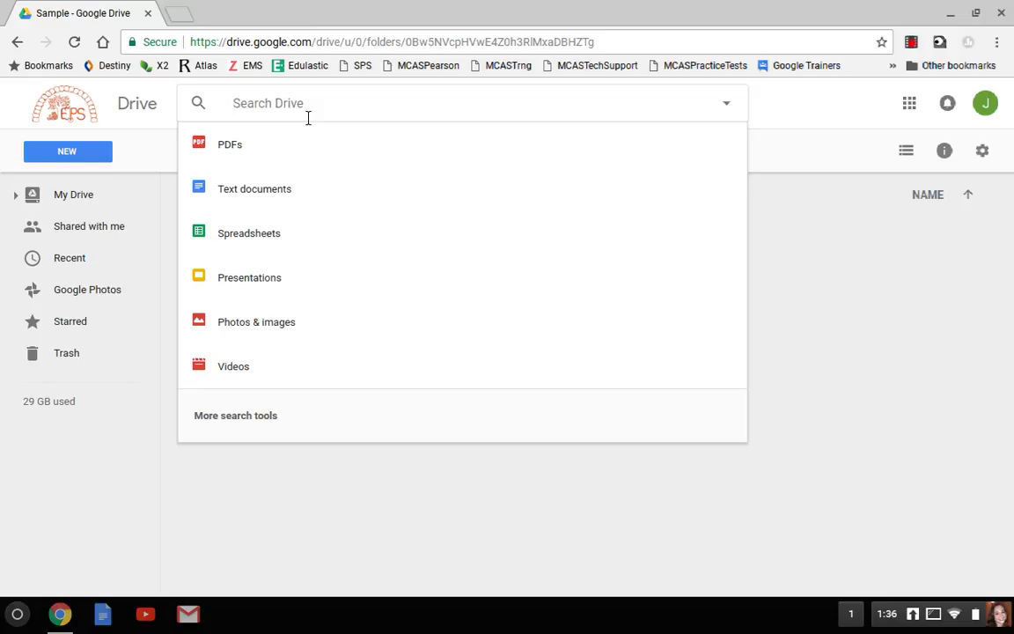
type("Easton")
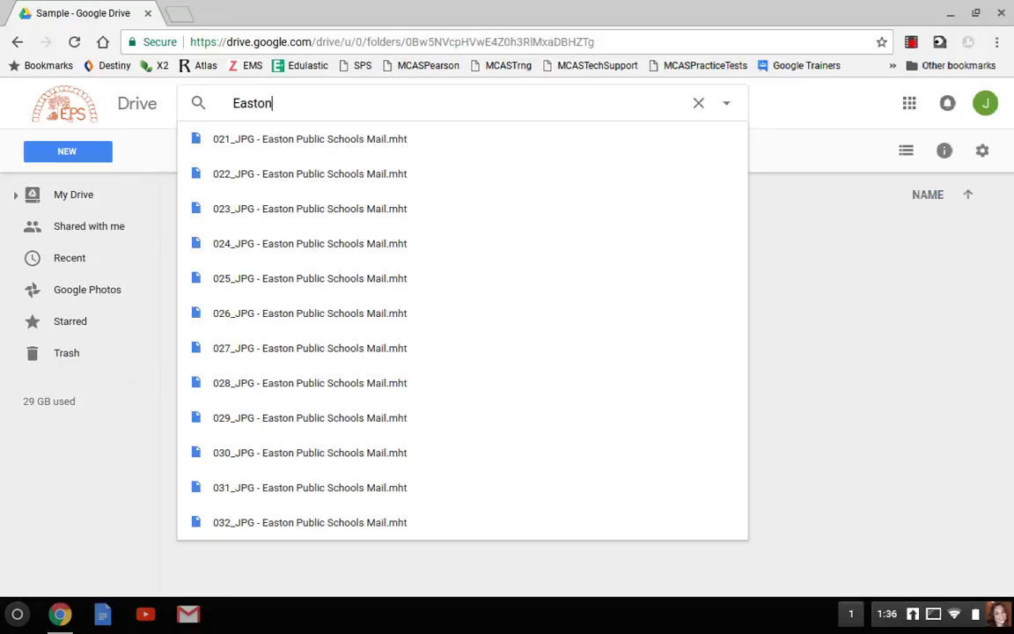
key("Return")
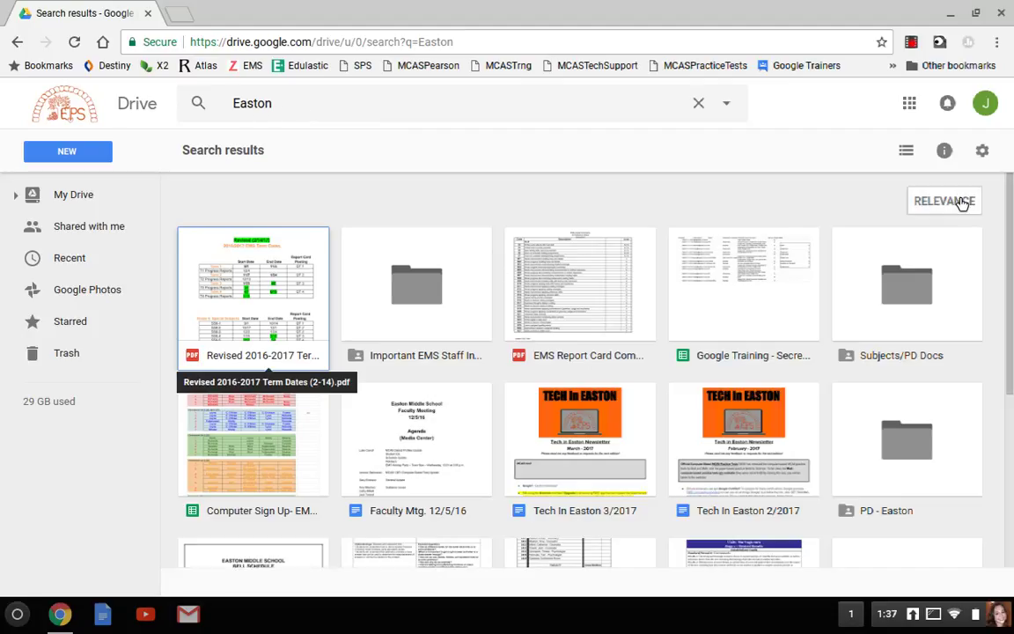
left_click(969, 203)
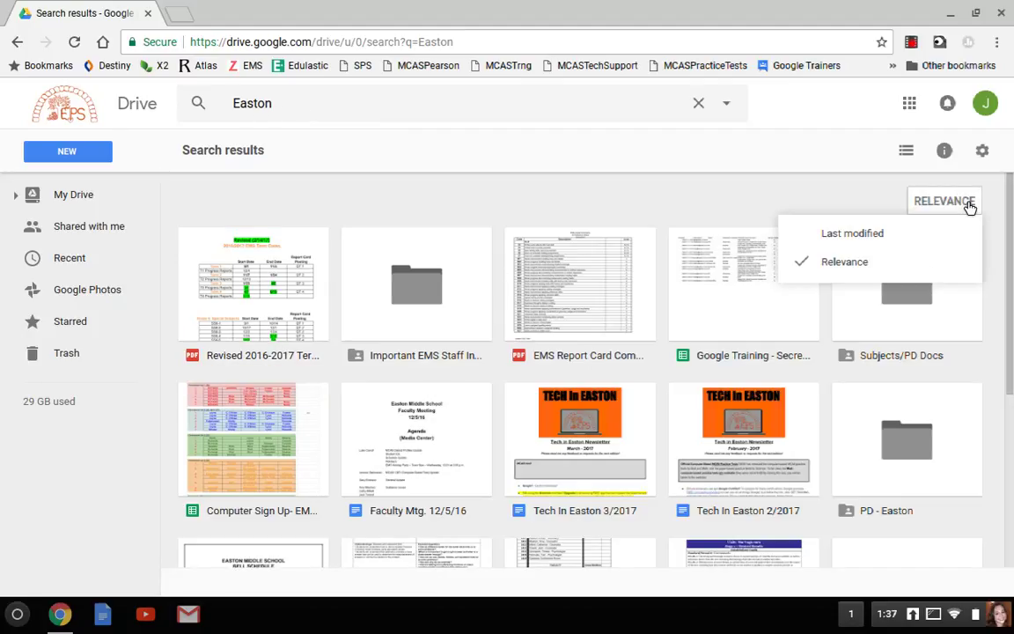
left_click(622, 203)
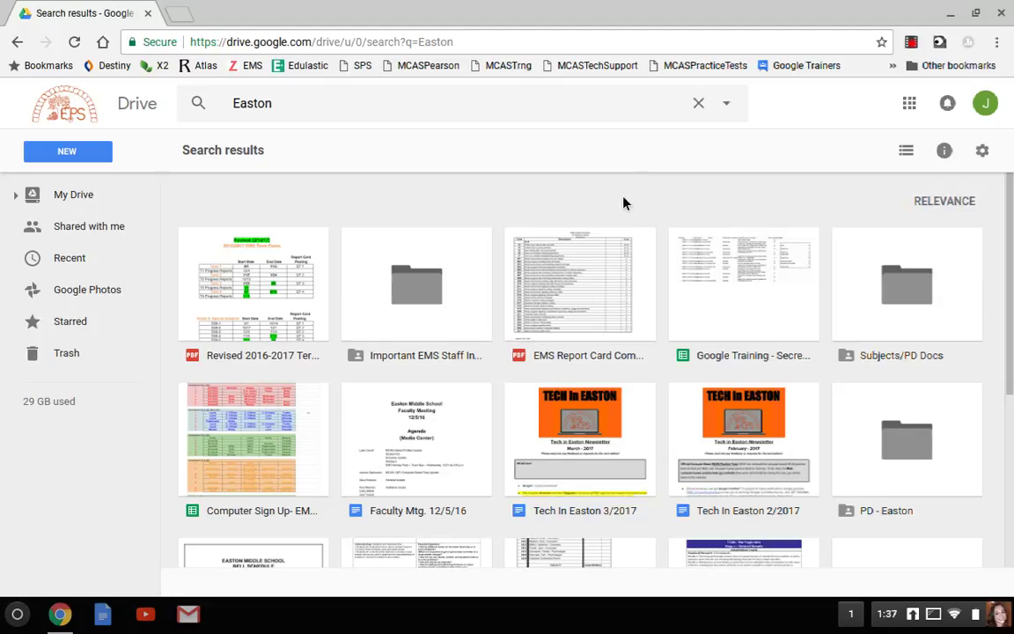
Step: Open the Shared with me view and check its sorting options, leaving the sort order as it is
left_click(81, 229)
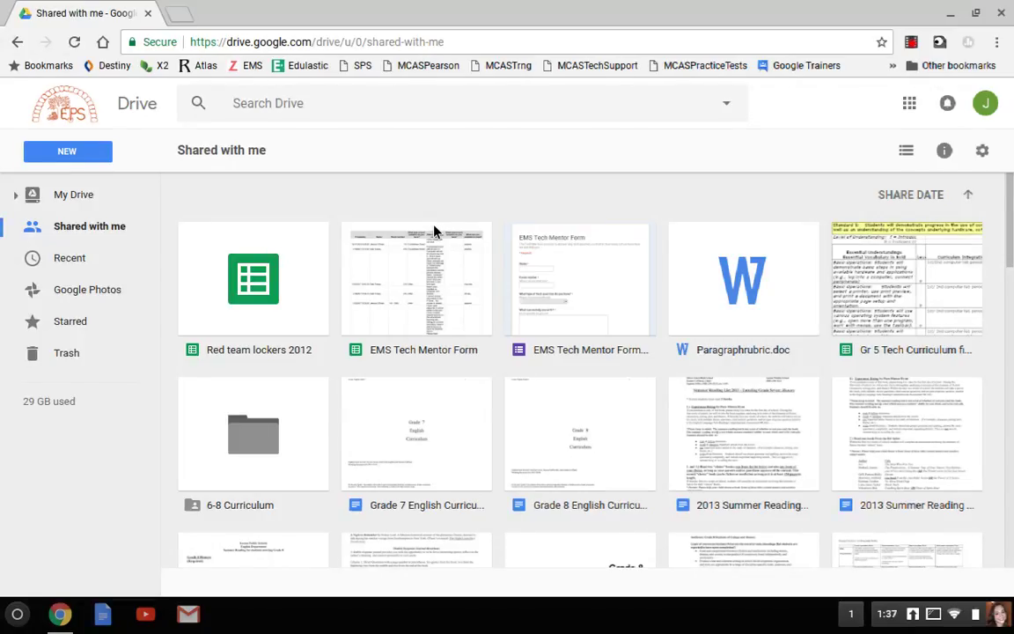
left_click(907, 202)
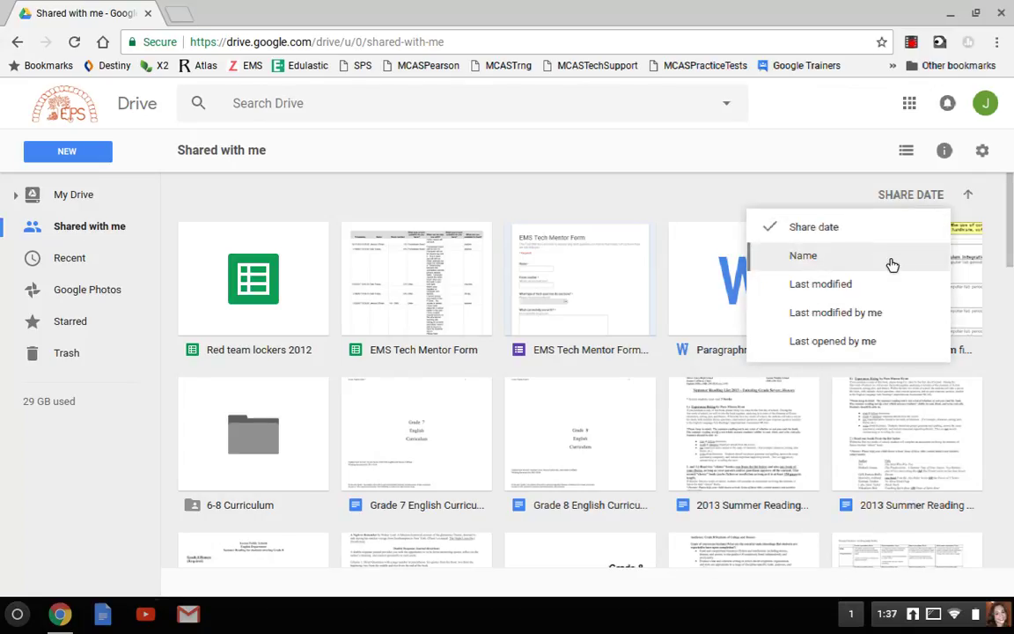
left_click(850, 201)
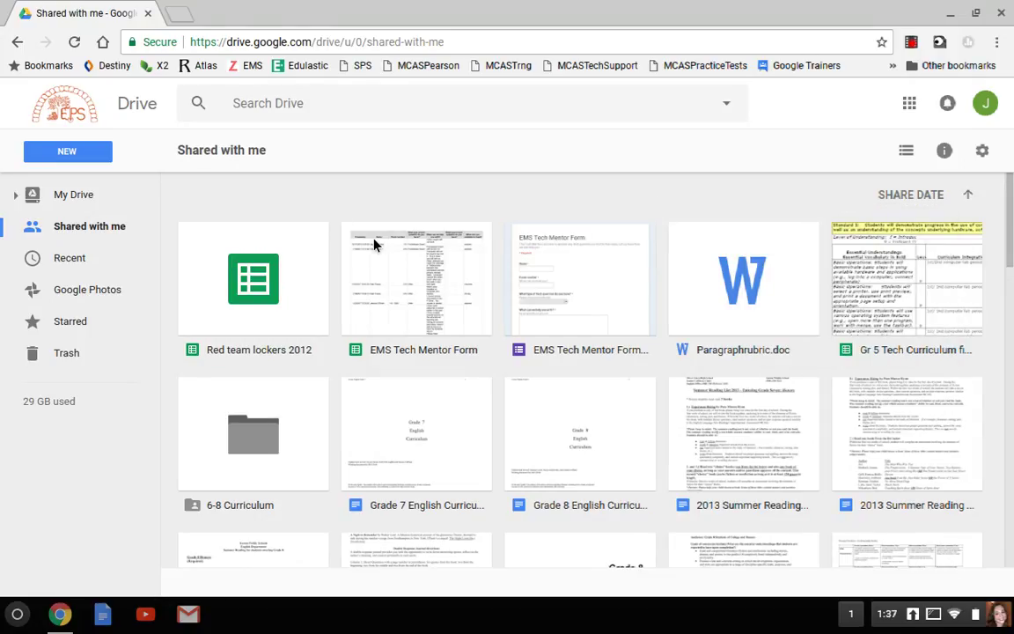
Step: Add the shared Red team lockers 2012 spreadsheet to My Drive
left_click(277, 301)
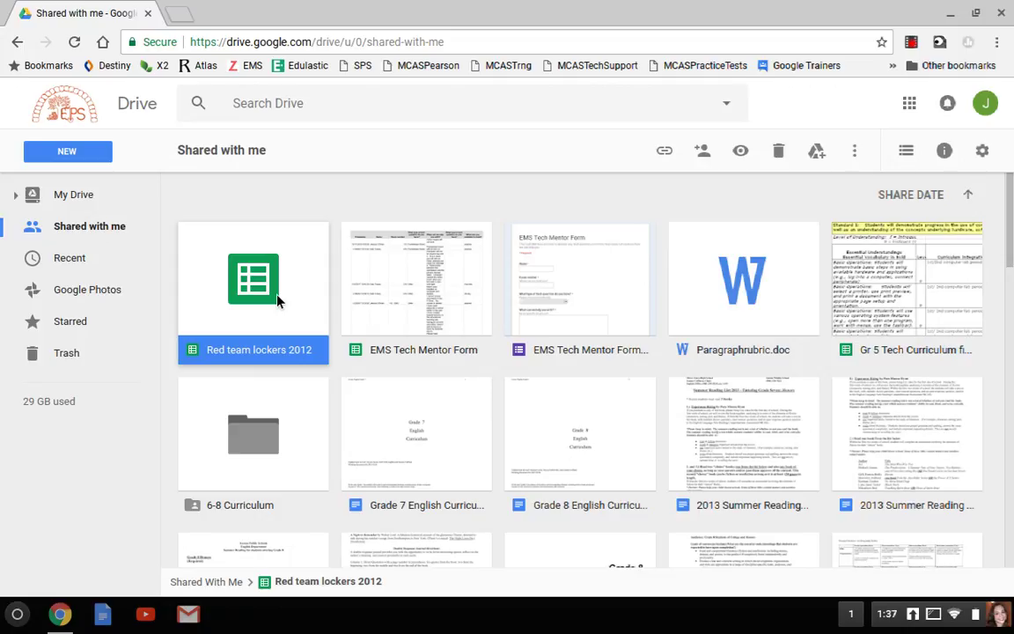
right_click(278, 298)
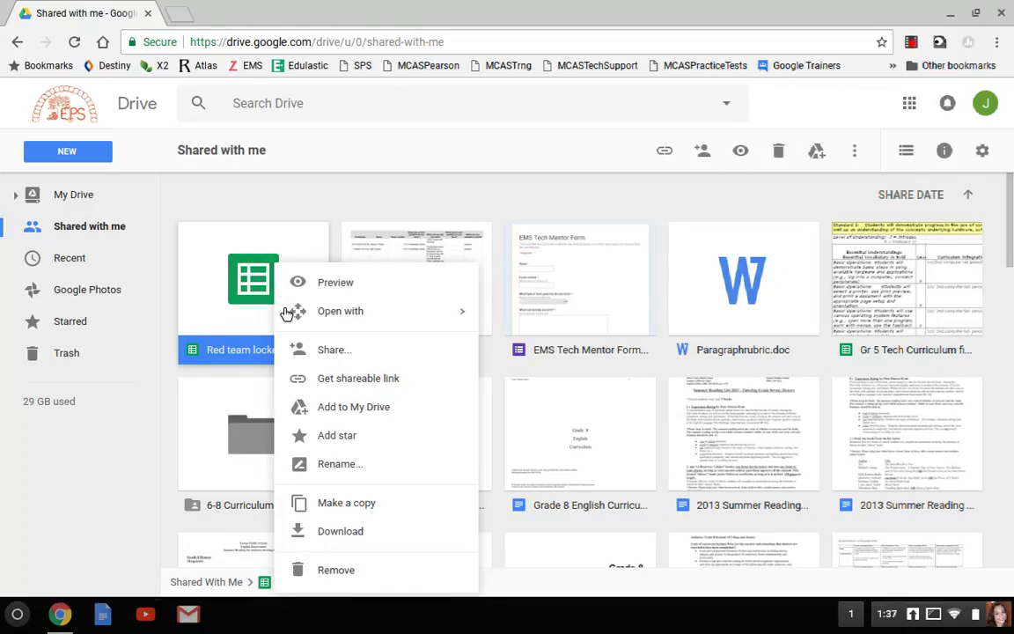
left_click(366, 423)
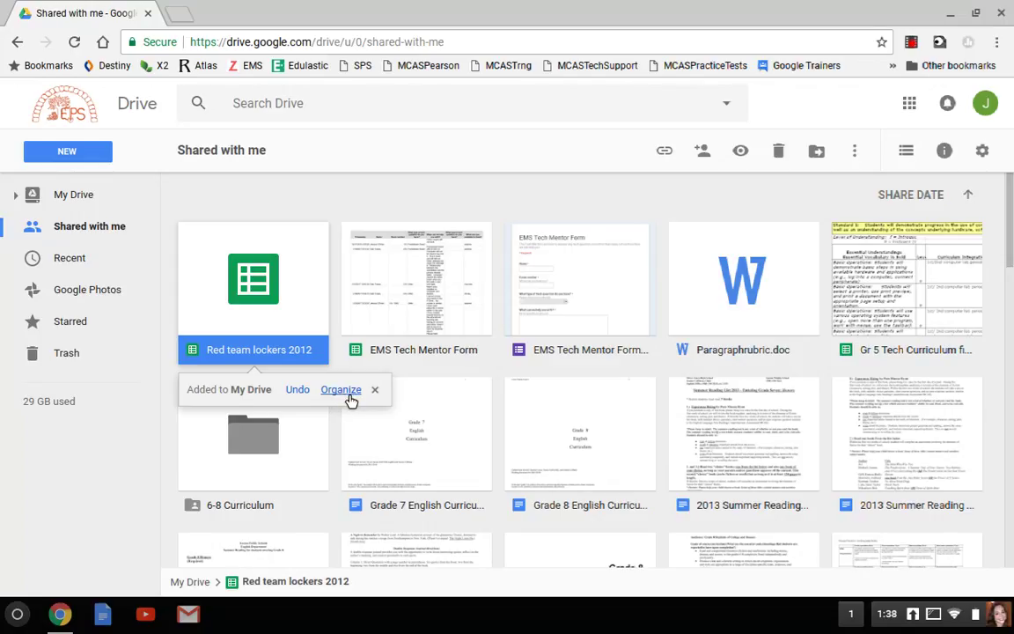
Step: Organize the newly added Red team lockers 2012 spreadsheet by moving it into the 1. Masters folder
left_click(342, 392)
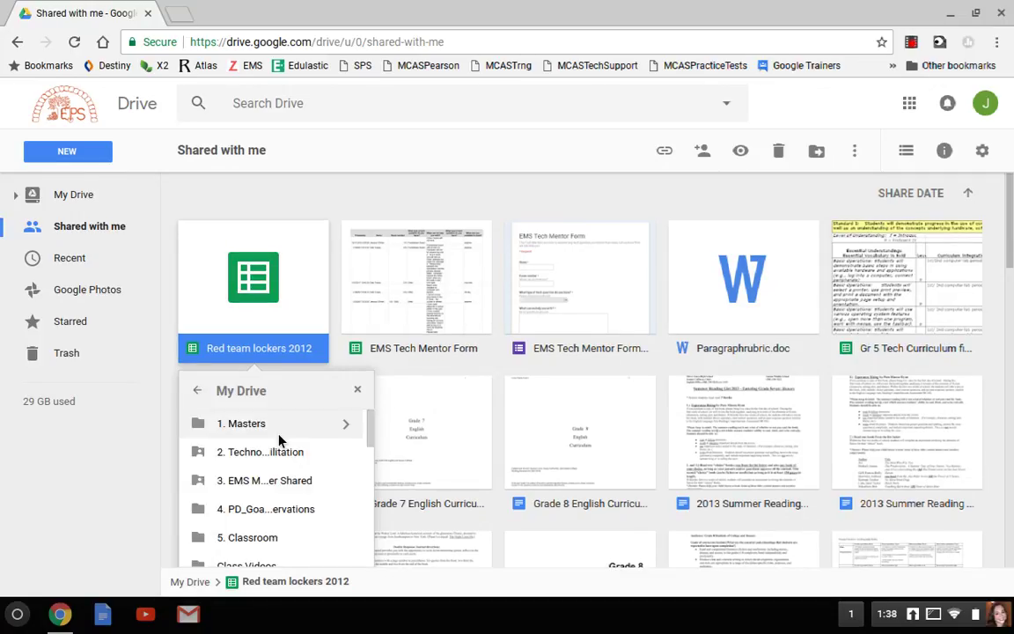
left_click(264, 426)
scroll(304, 442, "down", 3)
scroll(639, 428, "down", 2)
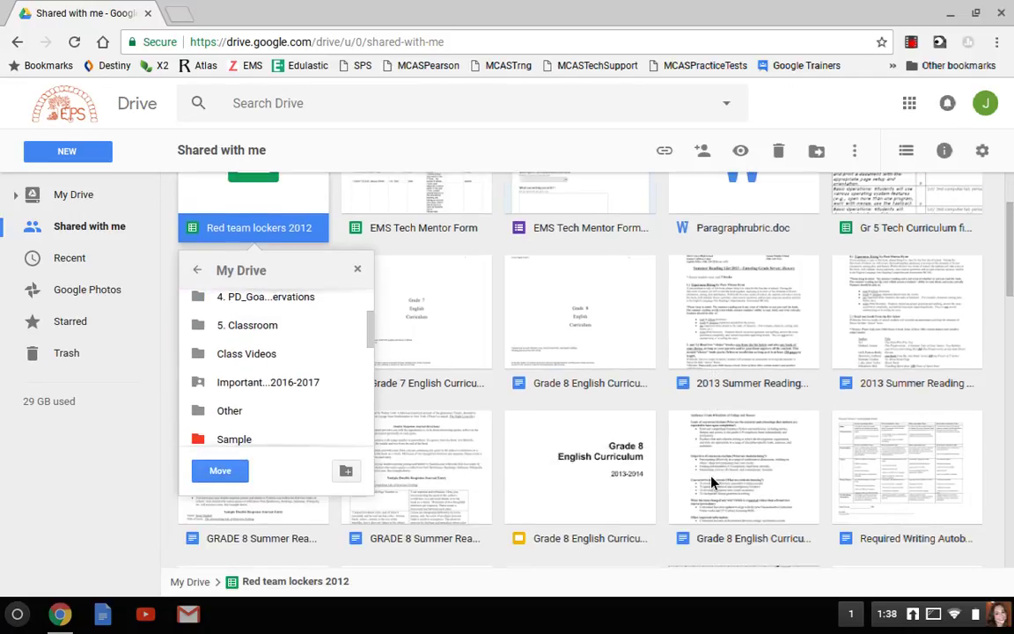
left_click(227, 410)
scroll(227, 414, "up", 2)
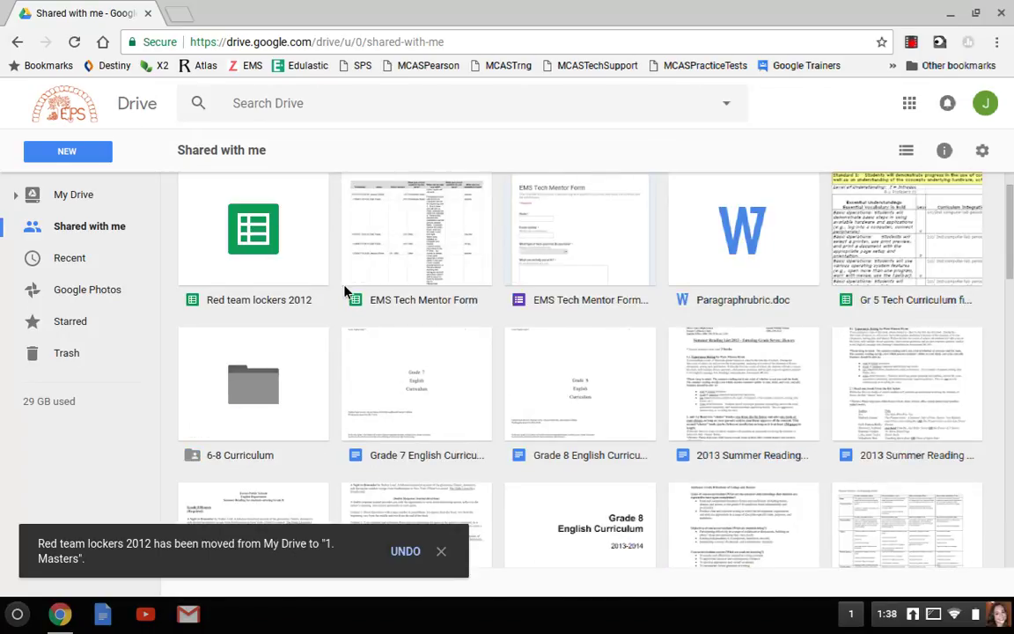
Step: Open the 1. Masters folder in My Drive and look for the Red team lockers 2012 spreadsheet among its files
left_click(91, 201)
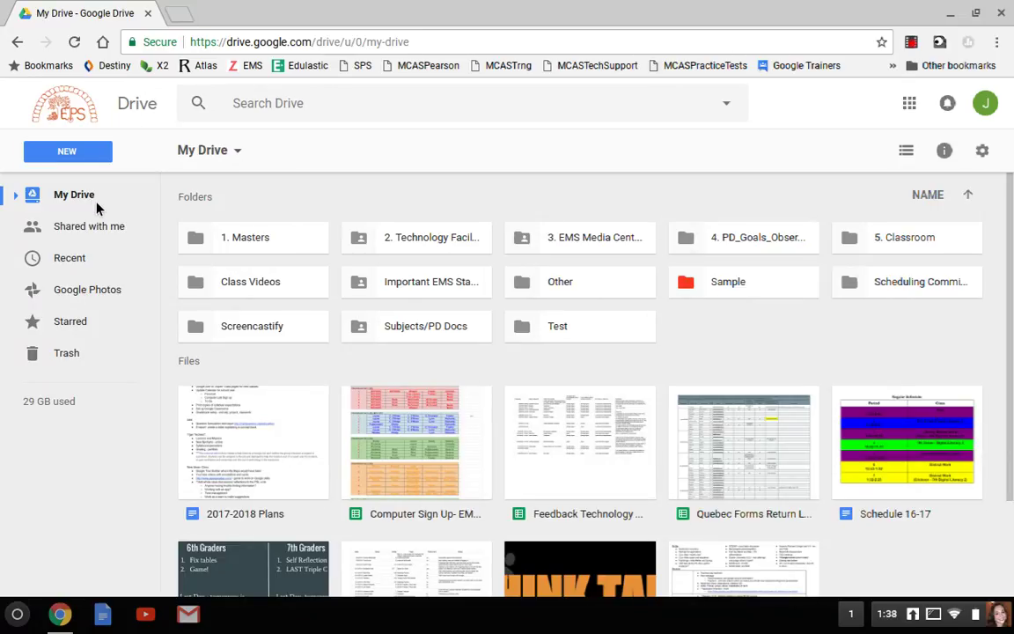
left_click(231, 249)
double_click(231, 245)
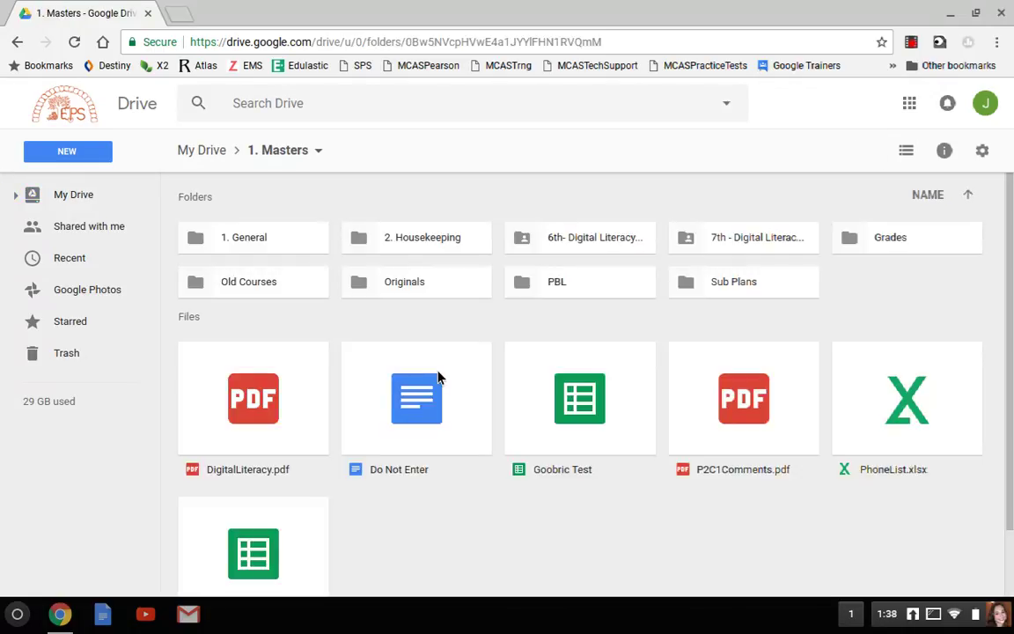
scroll(500, 495, "down", 2)
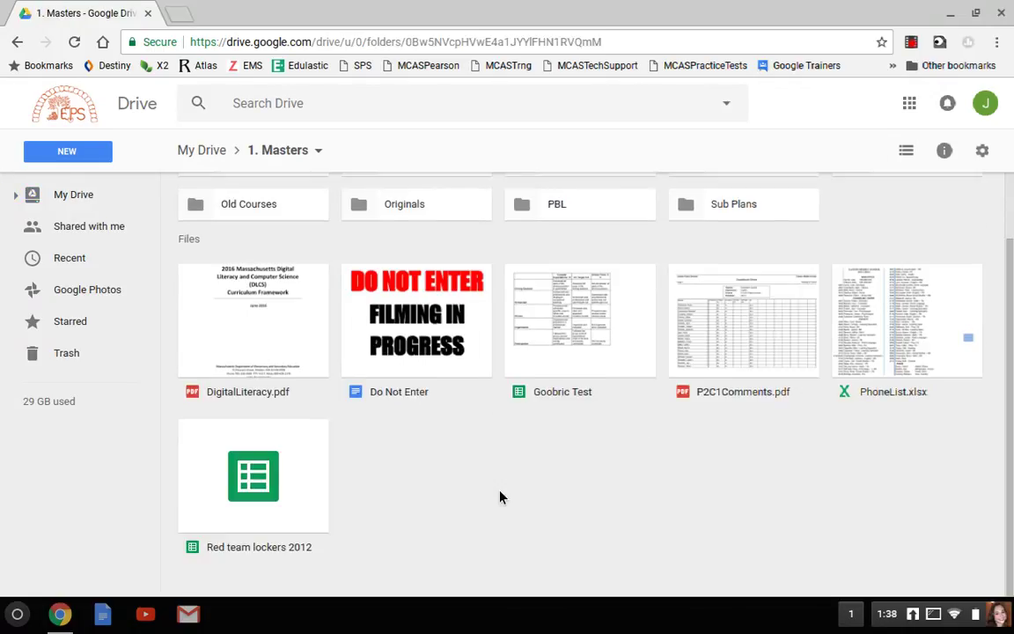